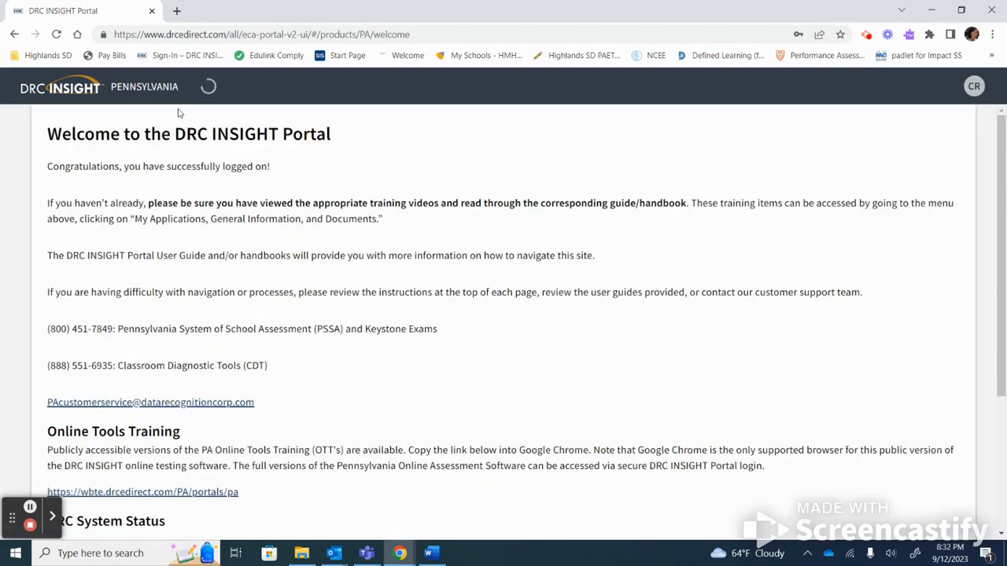
# Reload the Pennsylvania welcome page and show the MY APPLICATIONS menu.
pyautogui.click(57, 35)
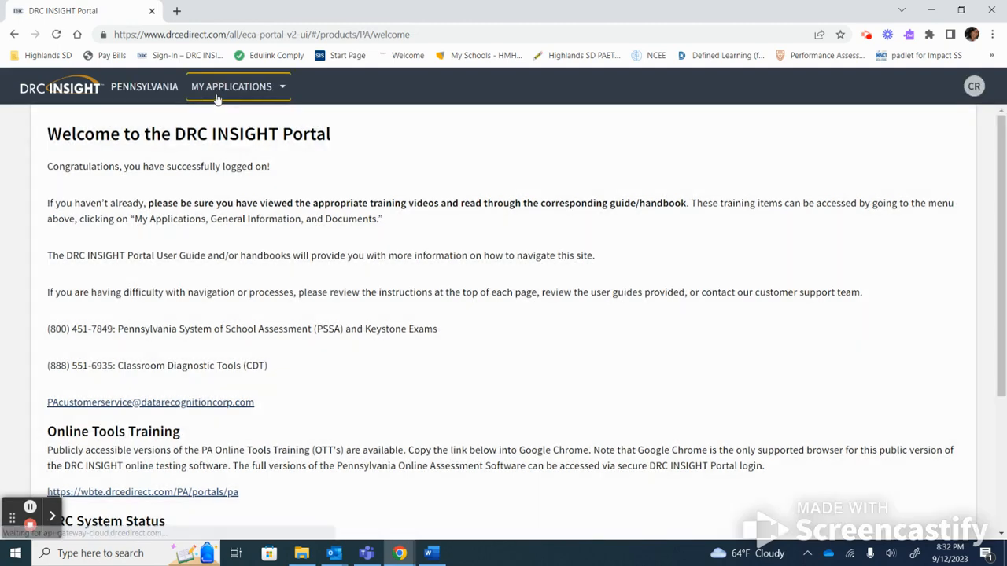
pyautogui.click(217, 96)
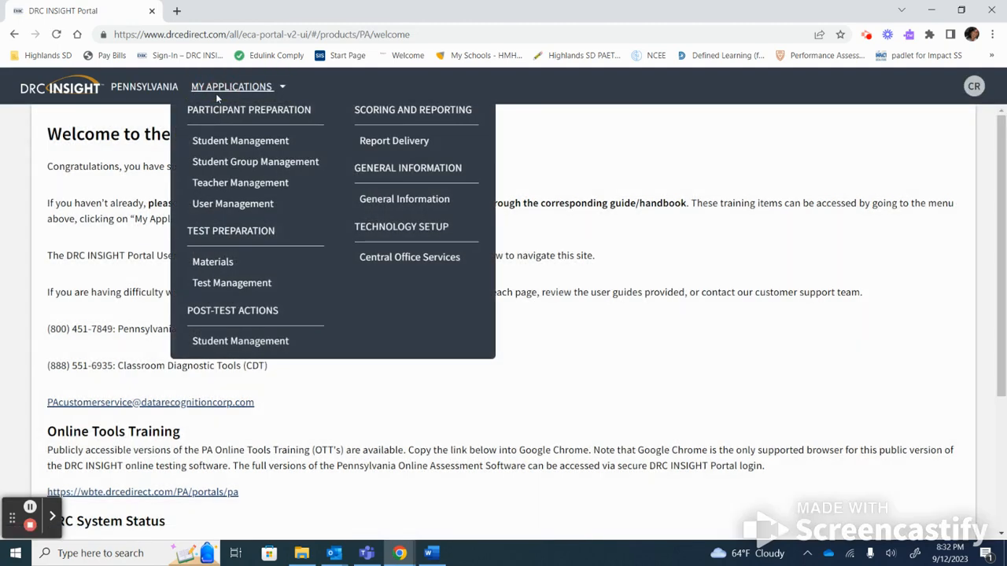
# In Student Group Management, keep the current administration and elementary school, and start a new group.
pyautogui.click(242, 169)
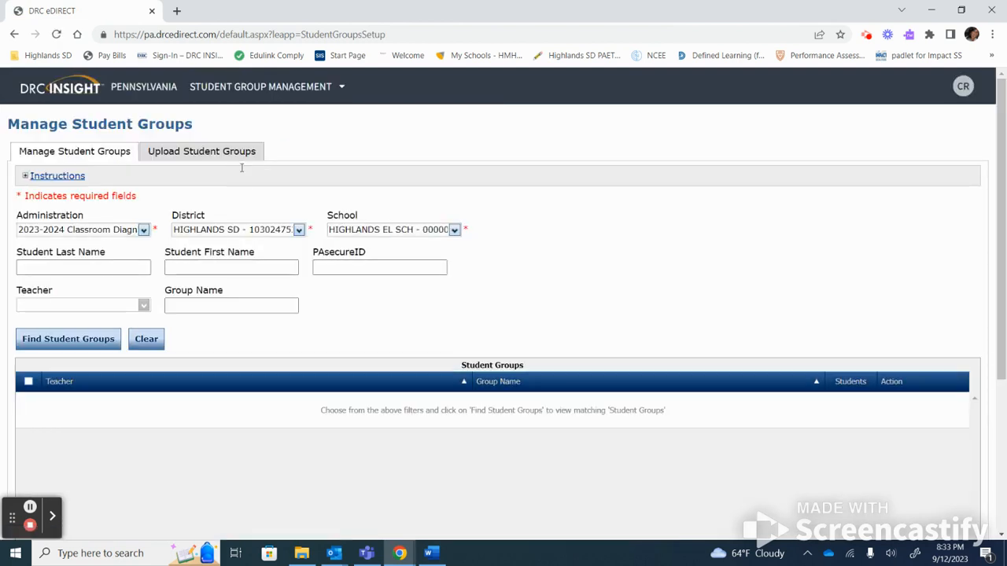
pyautogui.click(144, 230)
pyautogui.click(144, 231)
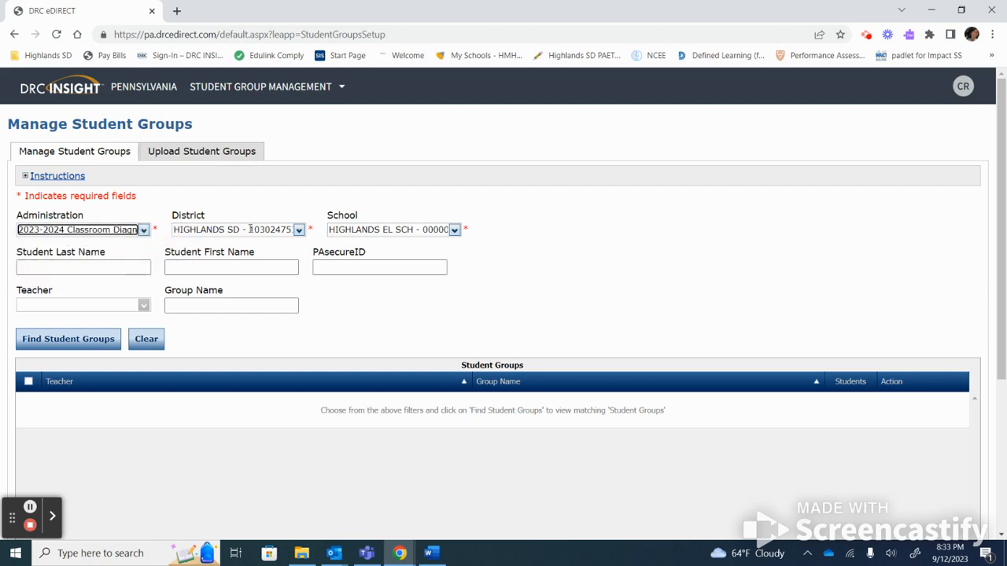
pyautogui.click(421, 232)
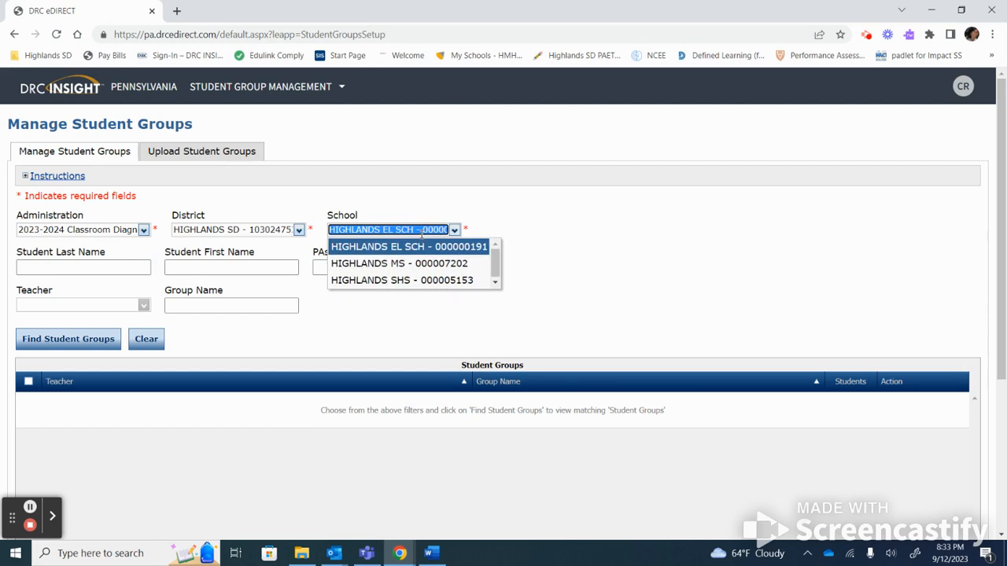
pyautogui.click(410, 244)
pyautogui.scroll(-3, 989, 213)
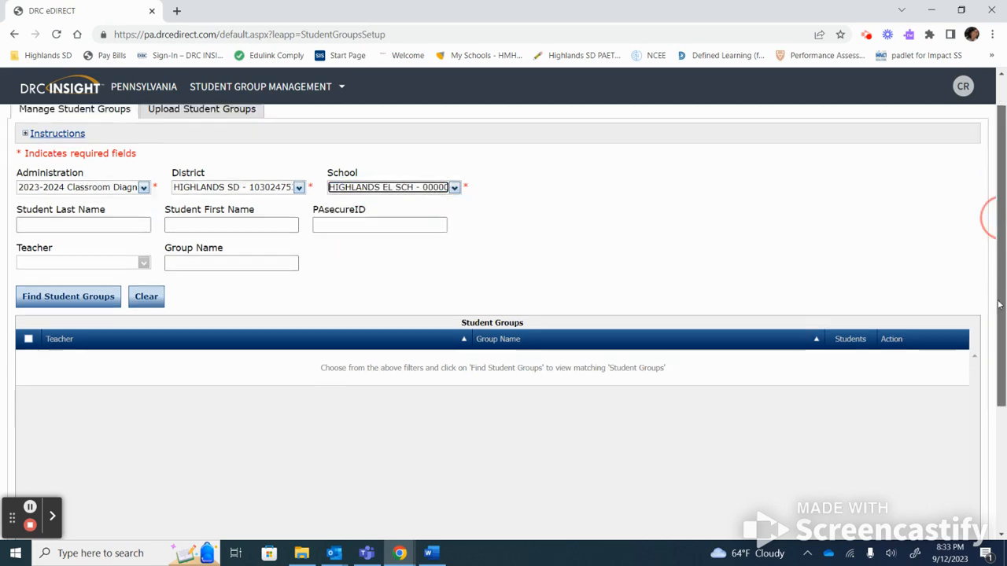
pyautogui.click(58, 468)
# Enter the period 7 group name and assign the matching teacher.
pyautogui.click(261, 168)
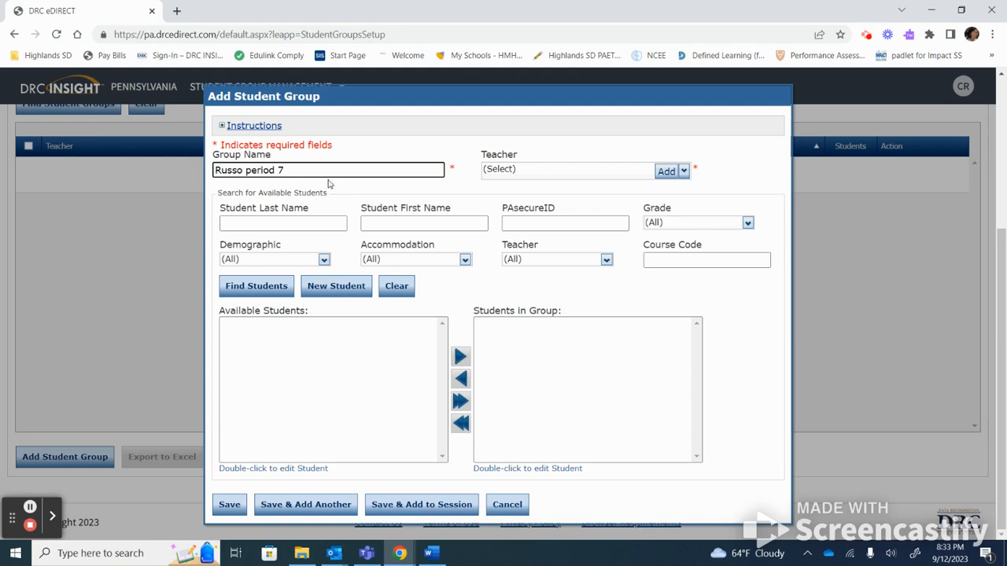
pyautogui.click(563, 170)
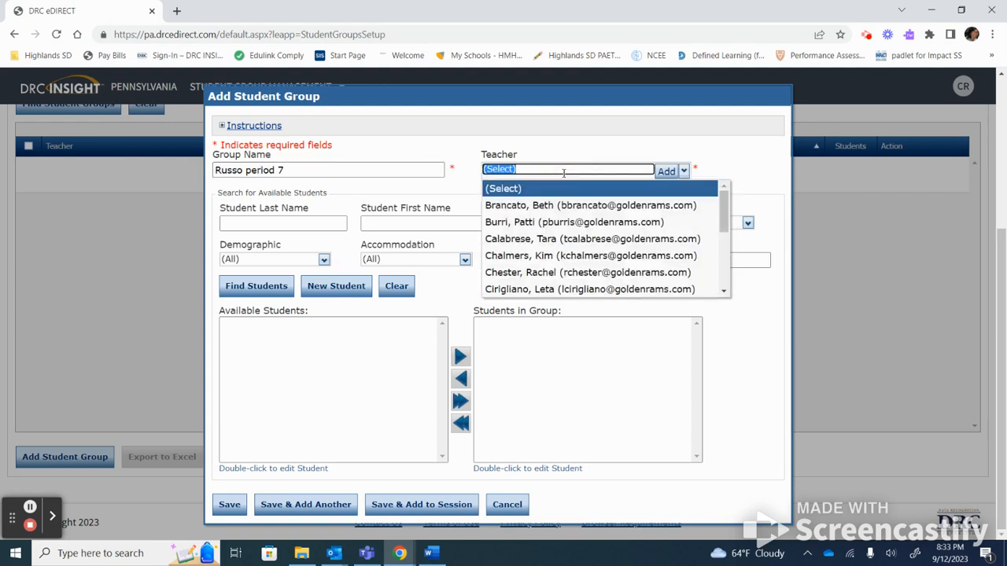
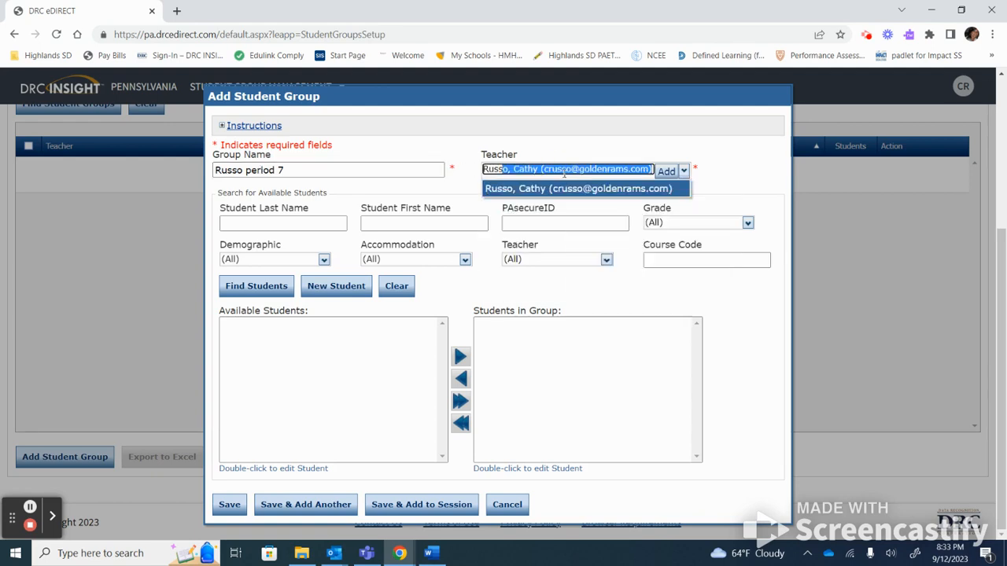
pyautogui.click(589, 190)
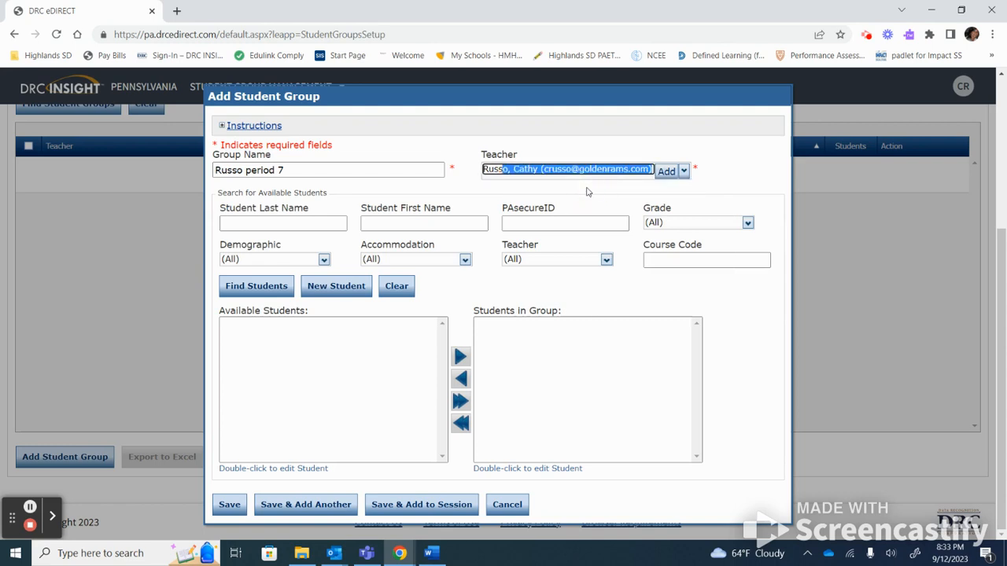
# Filter by Grade 04 and list the available students.
pyautogui.click(661, 222)
pyautogui.click(660, 307)
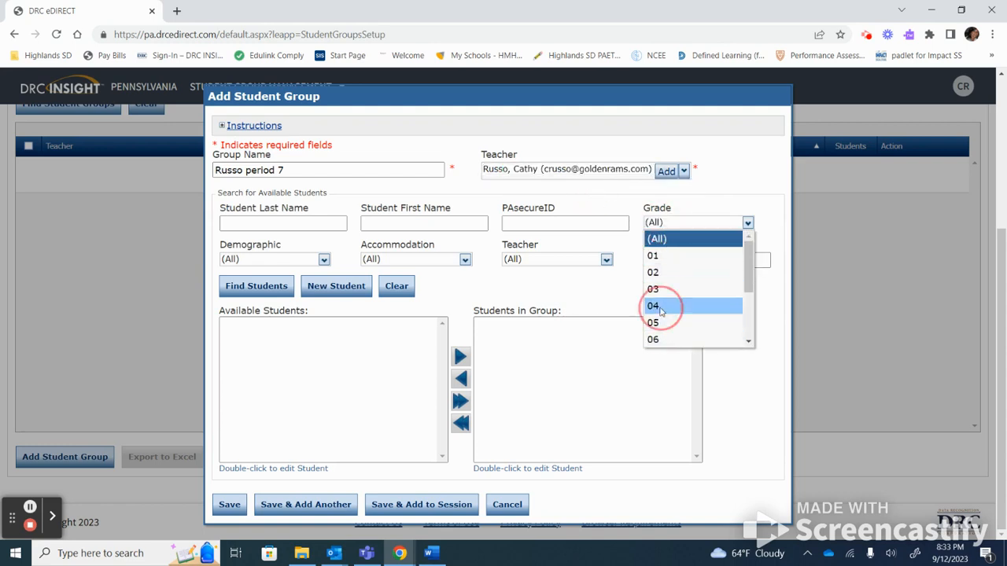
pyautogui.click(281, 287)
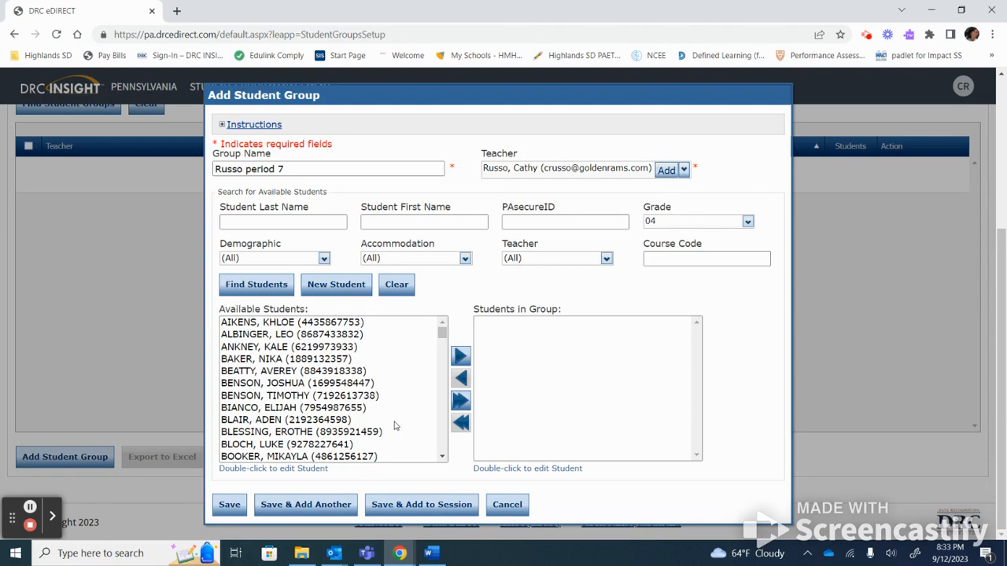
# Ctrl-select the first three grade 04 students and move them into Students in Group.
pyautogui.click(337, 373)
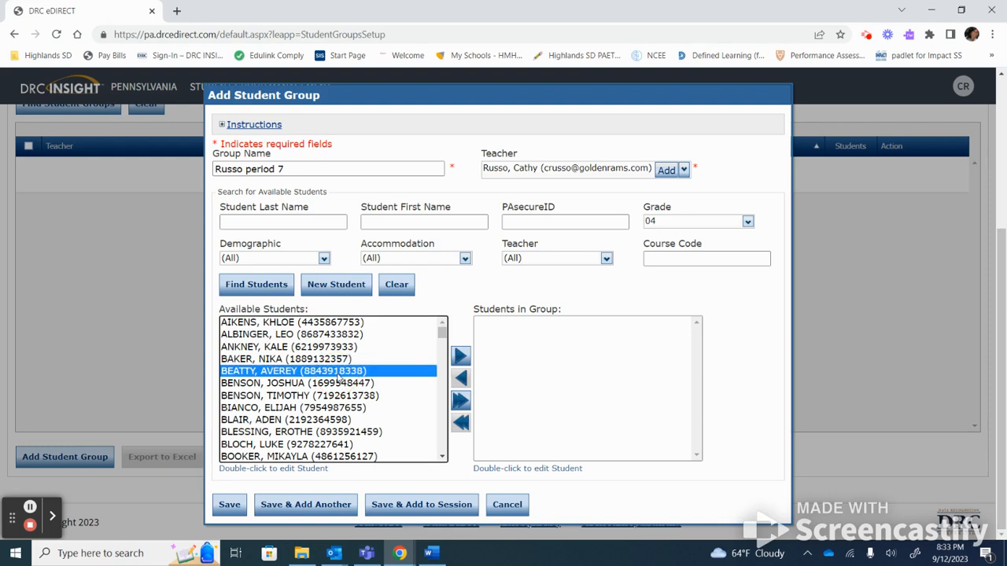
pyautogui.keyDown('ctrl'); pyautogui.click(338, 409); pyautogui.keyUp('ctrl')
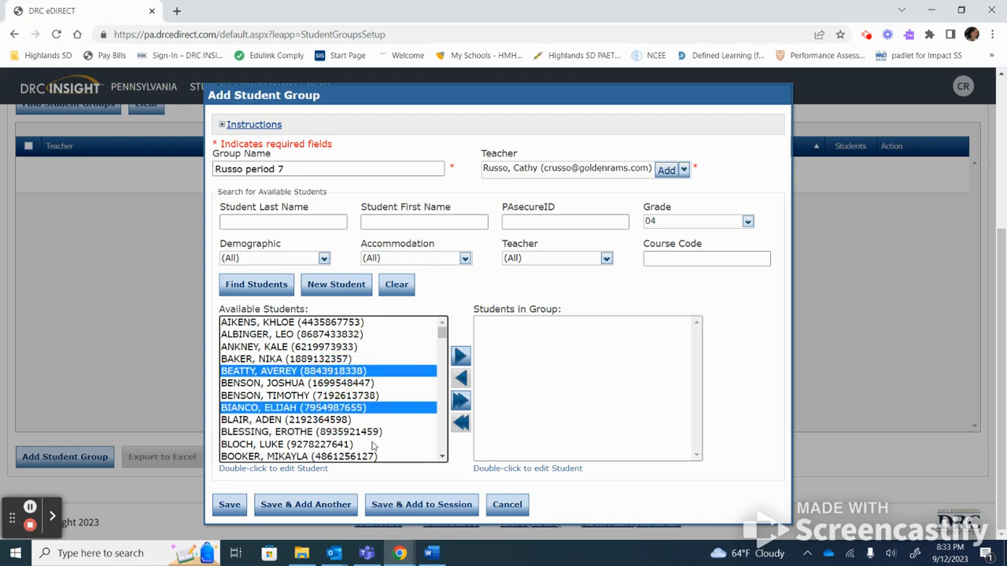
pyautogui.keyDown('ctrl'); pyautogui.click(376, 455); pyautogui.keyUp('ctrl')
pyautogui.rightClick(382, 456)
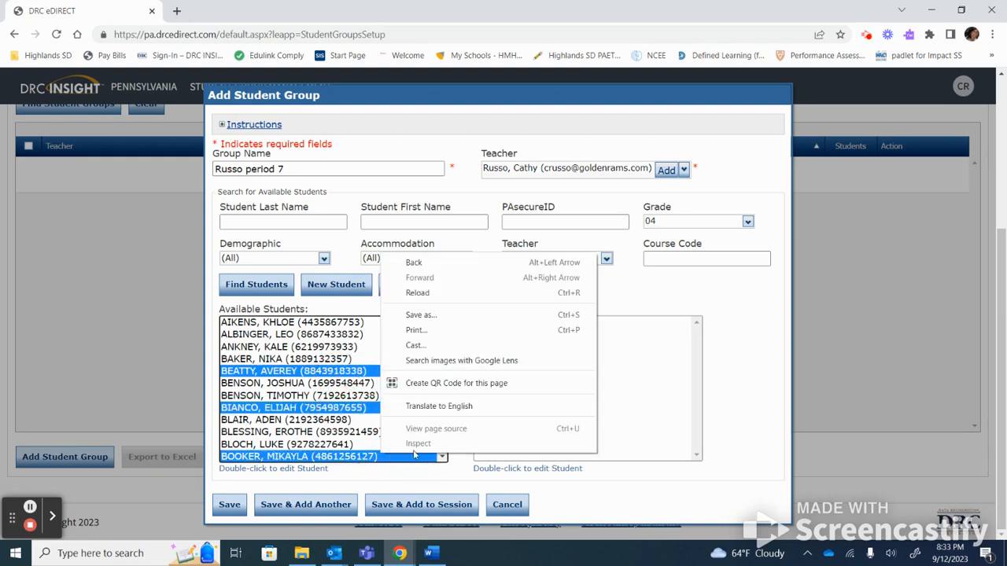
pyautogui.click(421, 454)
pyautogui.click(442, 459)
pyautogui.click(443, 459)
pyautogui.keyDown('ctrl'); pyautogui.click(365, 440); pyautogui.keyUp('ctrl')
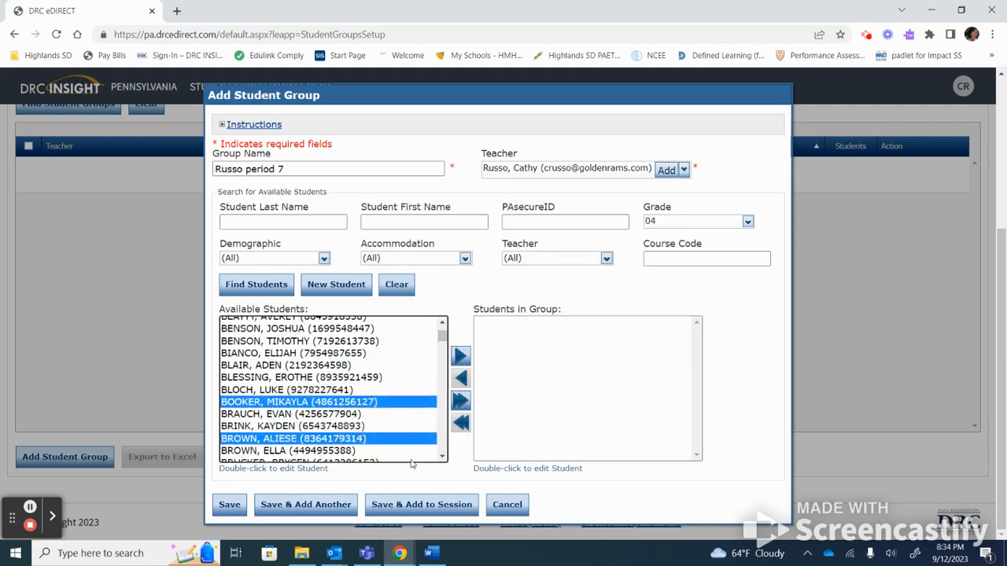
pyautogui.click(442, 459)
pyautogui.click(442, 459)
pyautogui.click(442, 458)
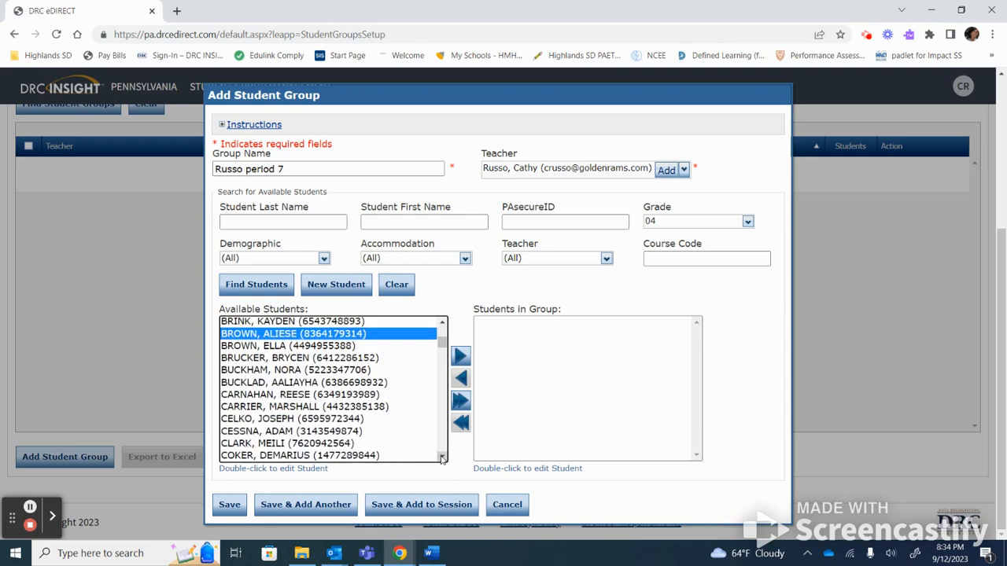
pyautogui.keyDown('ctrl'); pyautogui.click(355, 420); pyautogui.keyUp('ctrl')
pyautogui.click(460, 356)
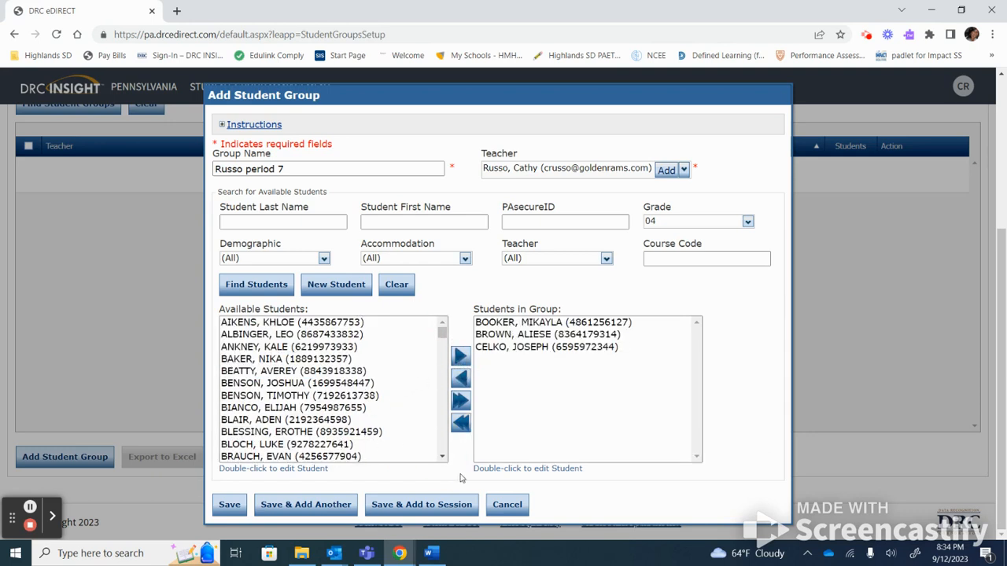
# Select two more students and move them into the group, making five.
pyautogui.click(442, 457)
pyautogui.click(442, 457)
pyautogui.click(442, 457)
pyautogui.click(443, 457)
pyautogui.click(442, 457)
pyautogui.click(442, 457)
pyautogui.click(332, 432)
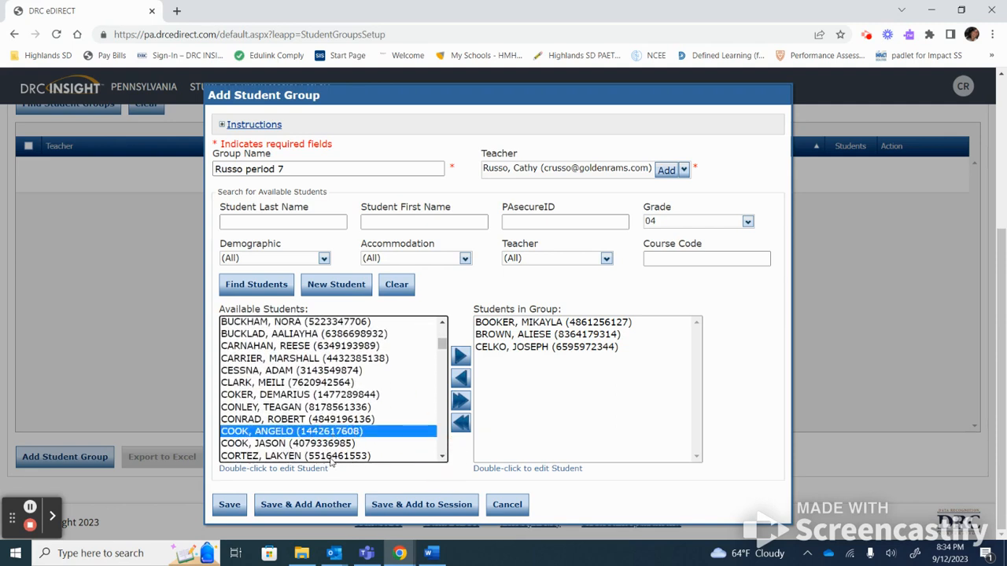
pyautogui.keyDown('ctrl'); pyautogui.click(332, 458); pyautogui.keyUp('ctrl')
pyautogui.click(461, 357)
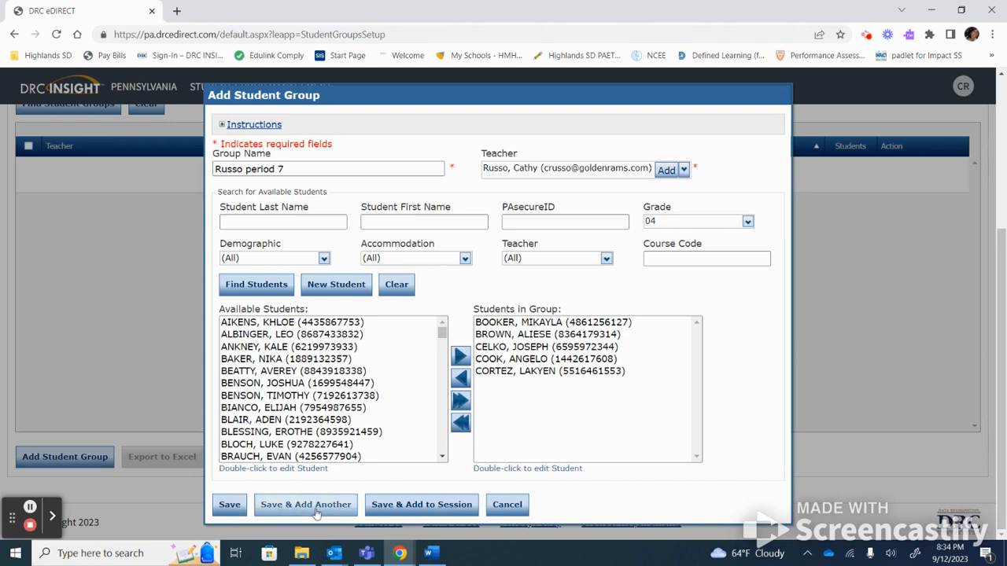
# Save the 'Russo period 7' group with its 5 students.
pyautogui.click(230, 506)
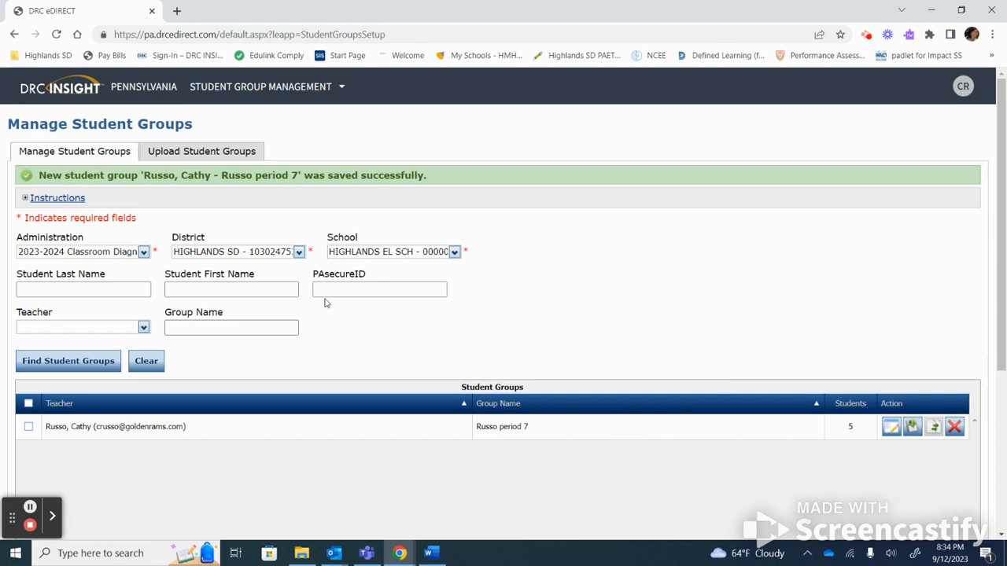
pyautogui.click(311, 89)
# Go to Test Management > Manage Test Sessions and begin adding a session.
pyautogui.click(244, 284)
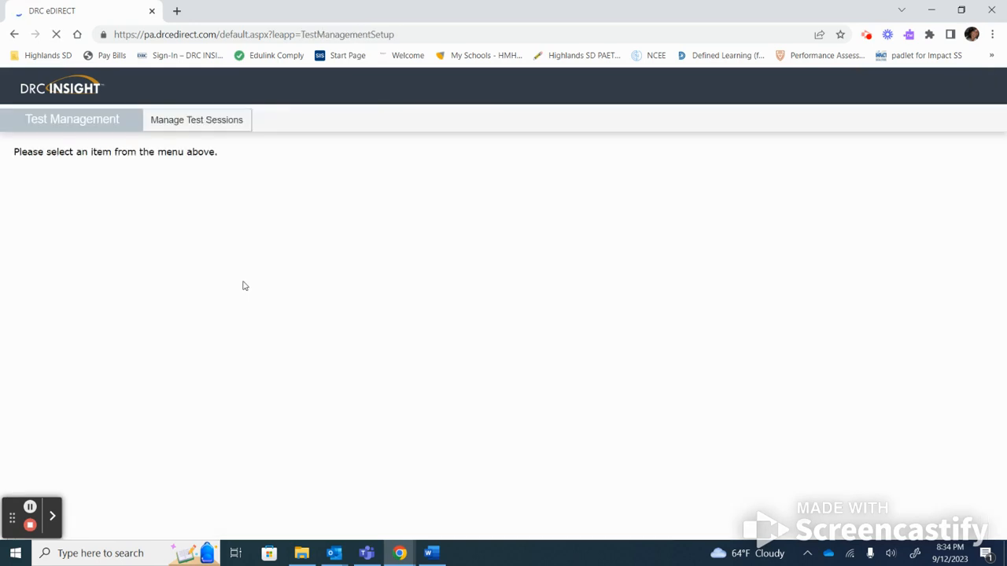
pyautogui.click(213, 123)
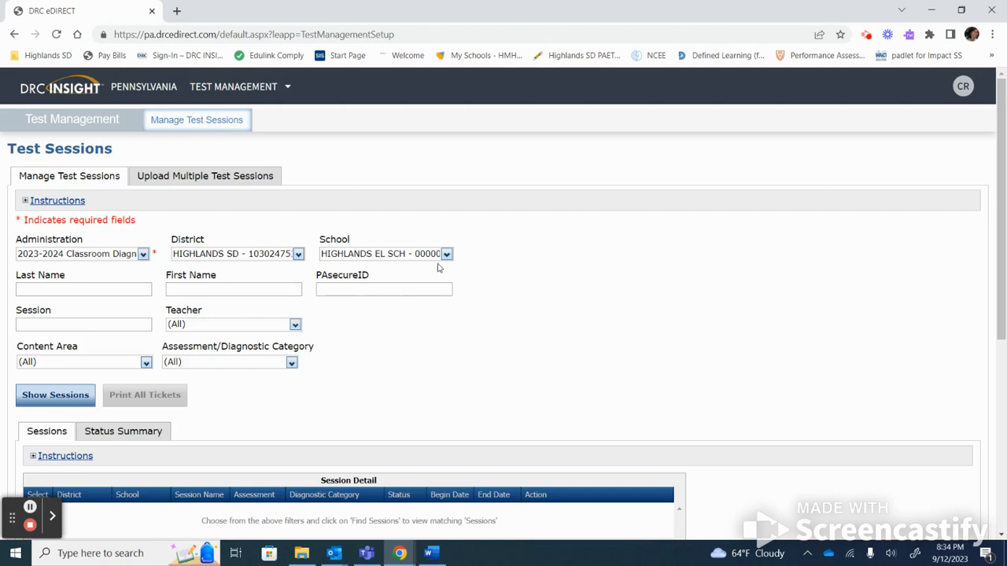
pyautogui.moveTo(1000, 209); pyautogui.dragTo(985, 420)
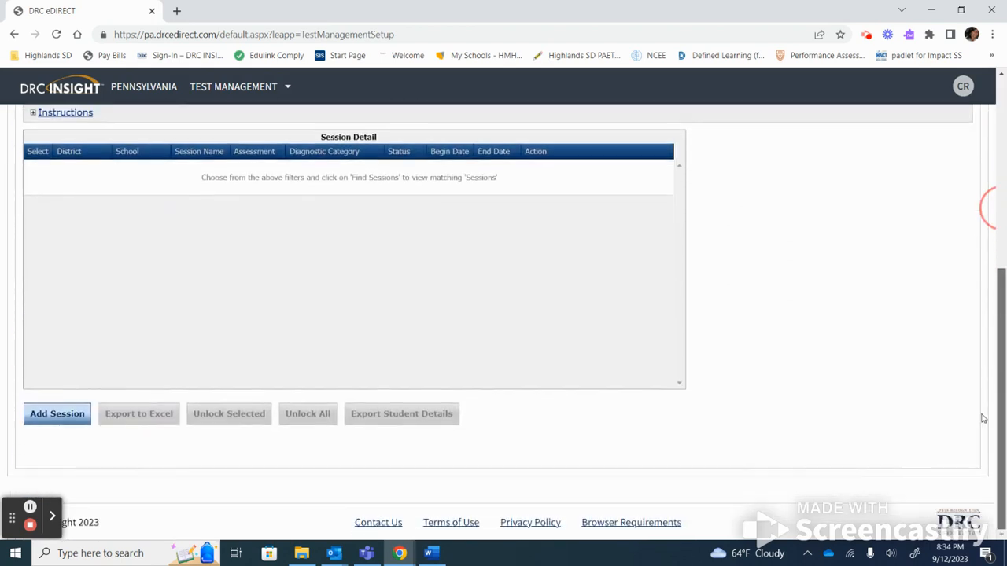
pyautogui.click(36, 422)
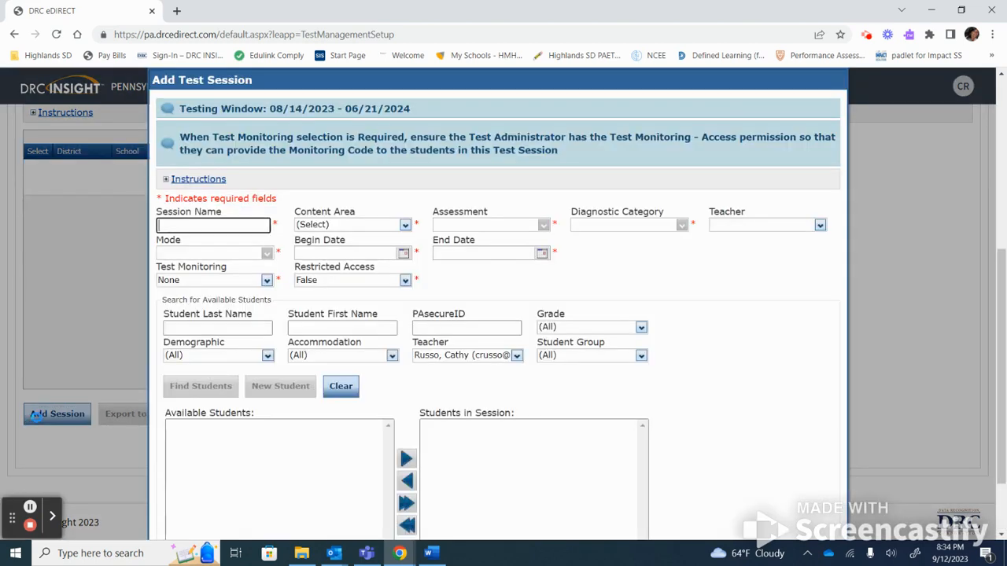
# Name the new test session 'Russo BOY period 7'.
pyautogui.click(224, 222)
pyautogui.write('Russo BOY pe')
pyautogui.write('riod 7')
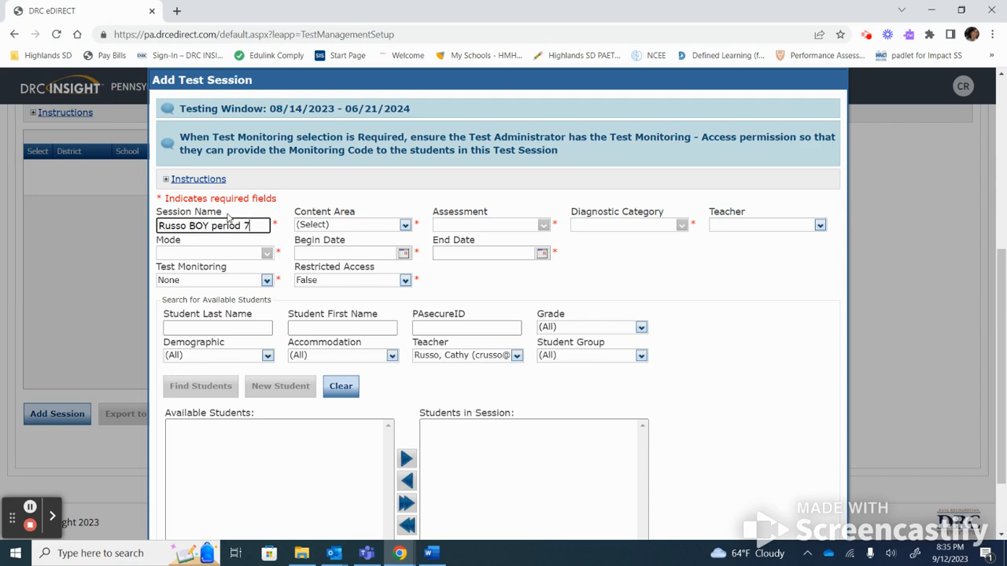
# Set Mathematics, Math Grades 3-5, diagnostic category ALL, and assign the matching teacher.
pyautogui.click(404, 225)
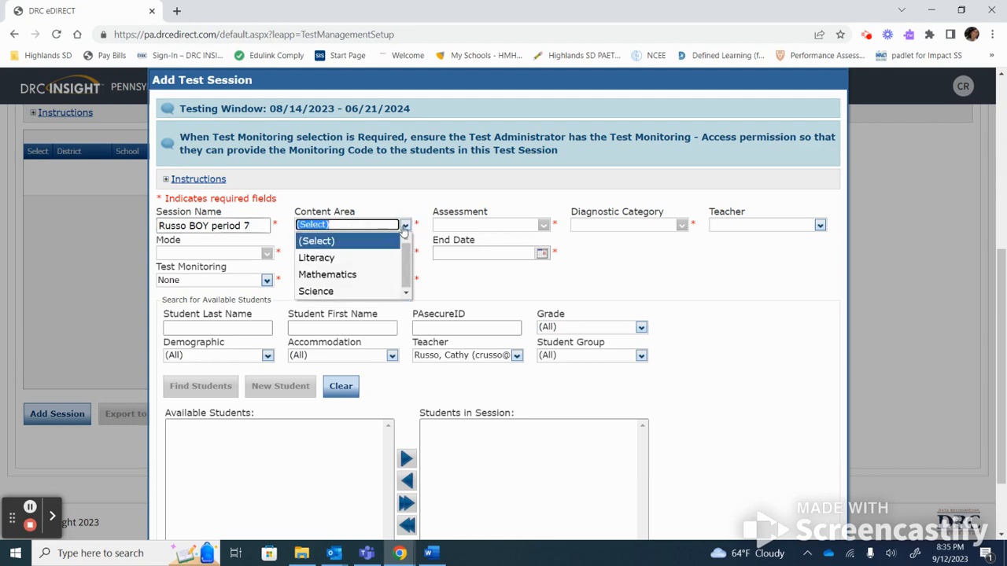
pyautogui.click(364, 276)
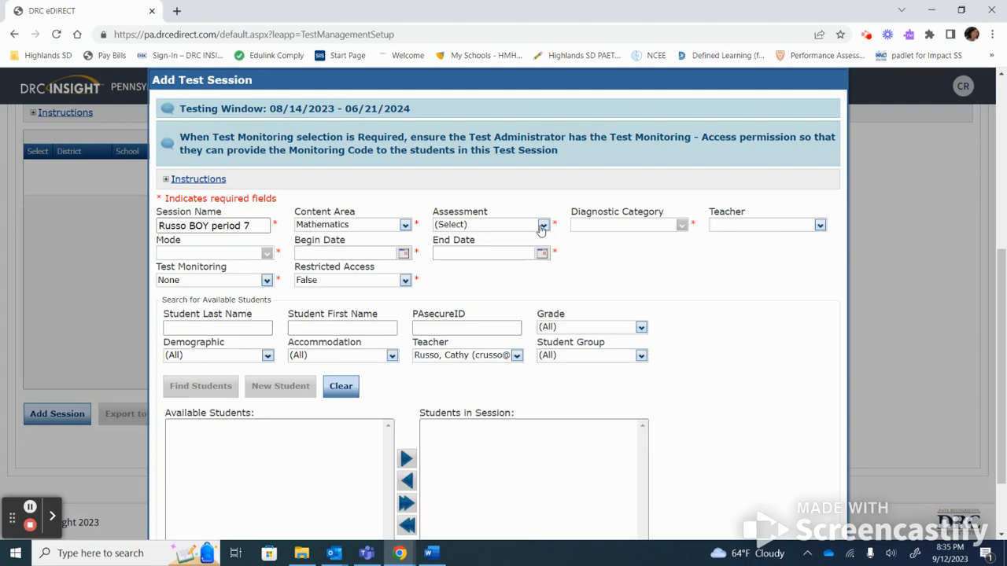
pyautogui.click(542, 226)
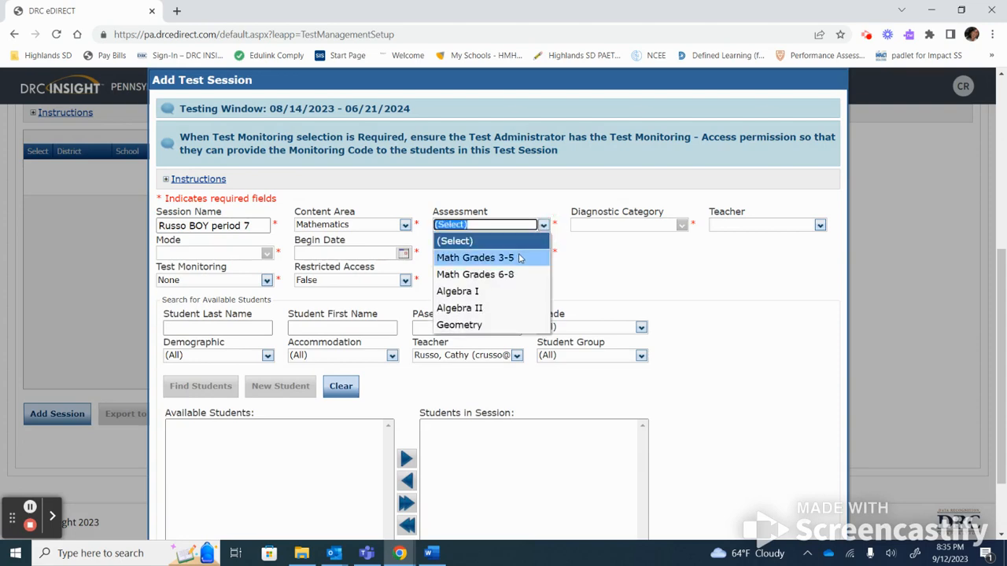
pyautogui.click(520, 258)
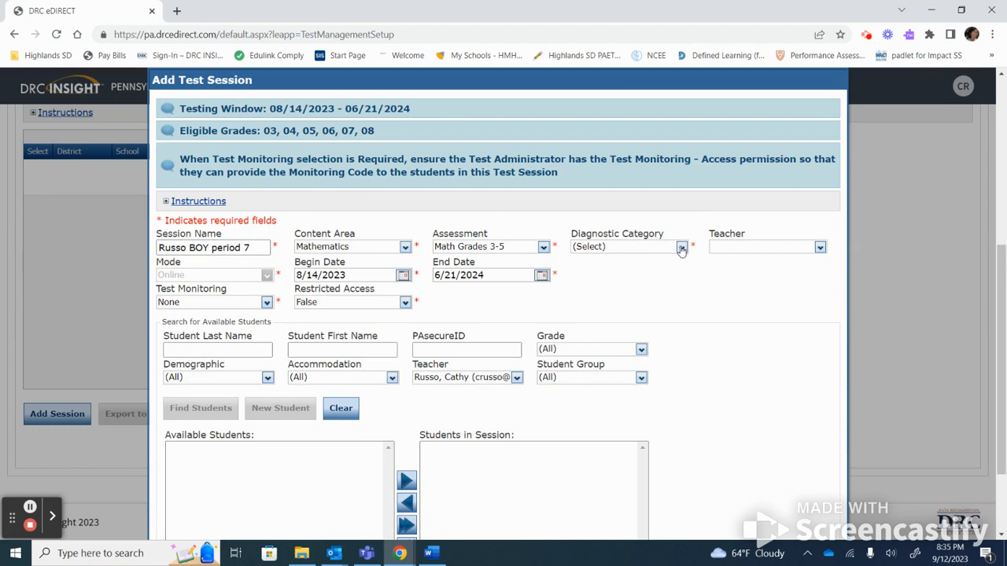
pyautogui.click(682, 246)
pyautogui.click(659, 282)
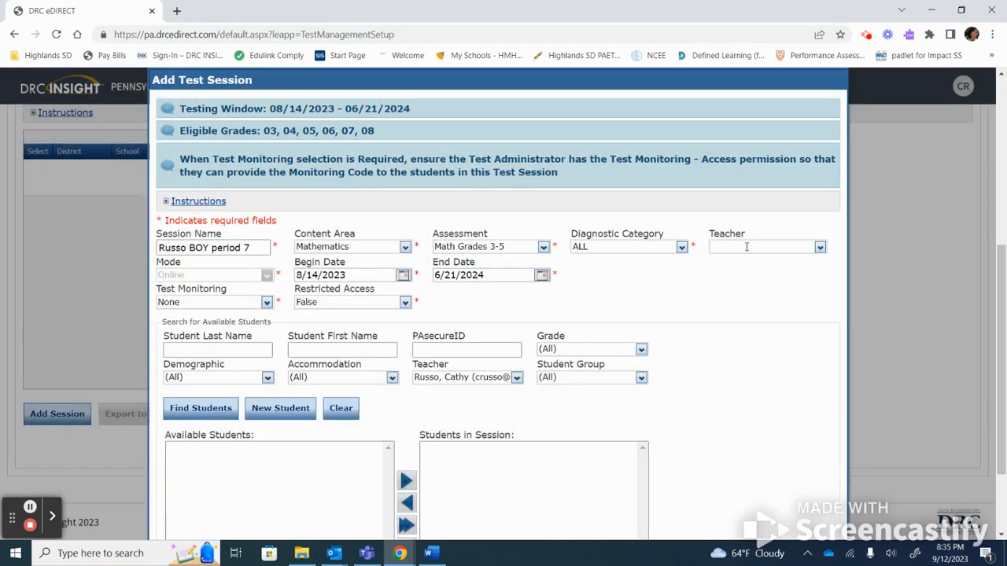
pyautogui.click(747, 248)
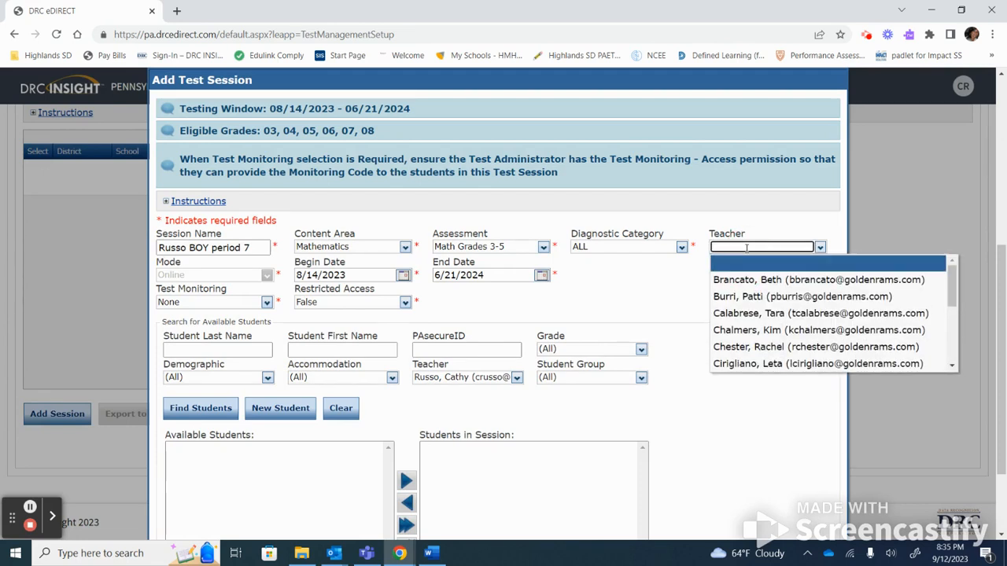
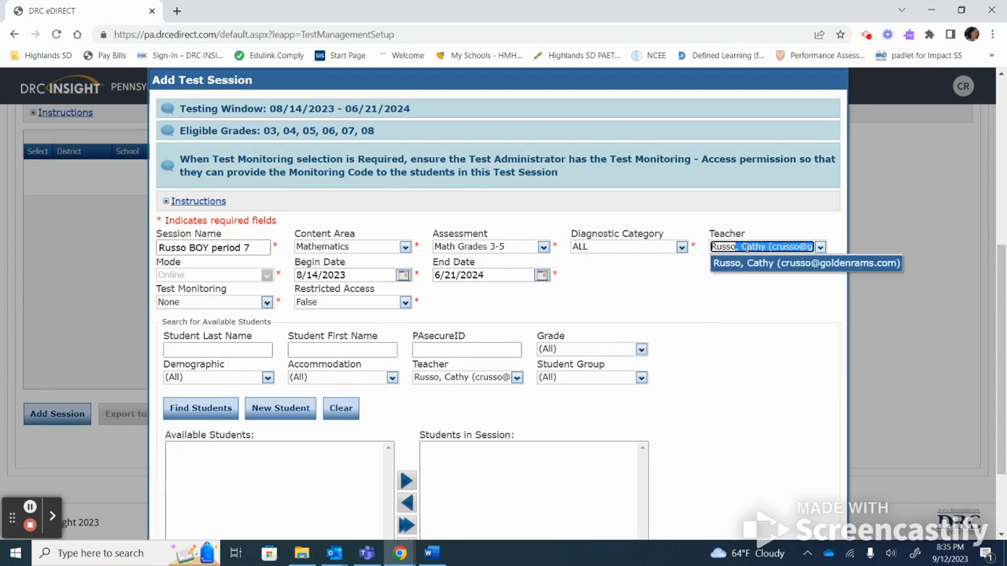
pyautogui.click(762, 264)
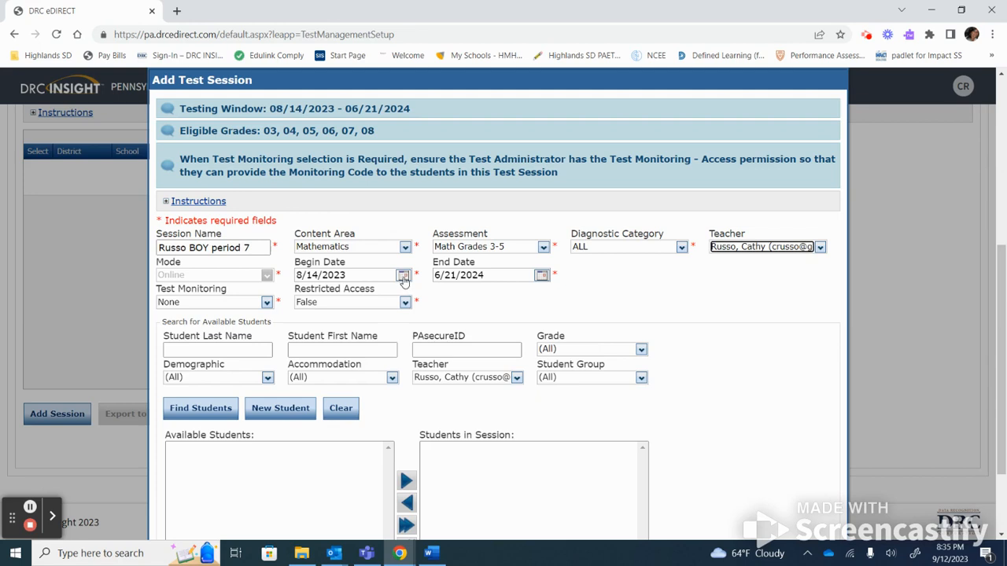
# Set the session's begin date to 9/25/2023 and end date to 10/3/2023.
pyautogui.click(404, 277)
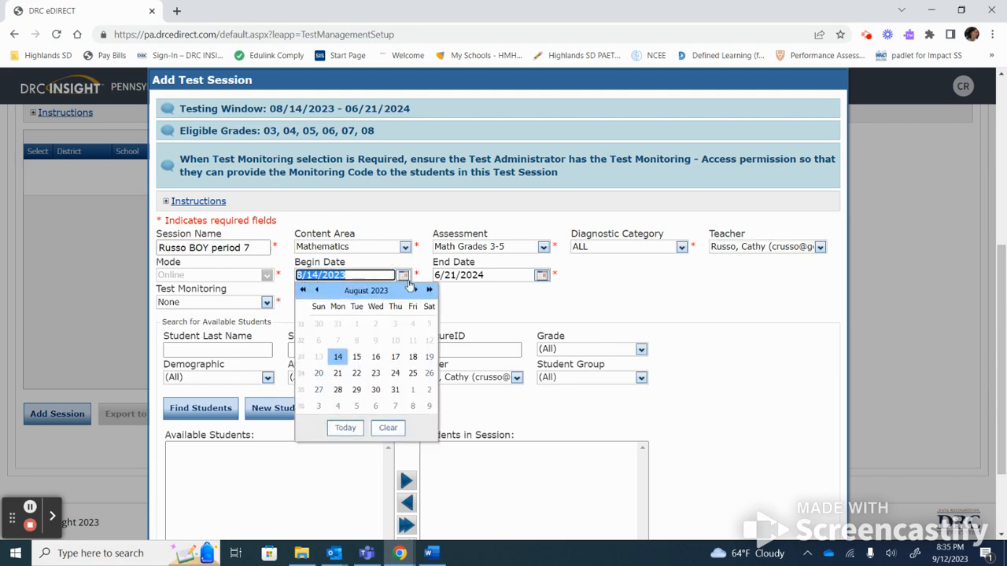
pyautogui.click(415, 291)
pyautogui.click(338, 390)
pyautogui.click(541, 275)
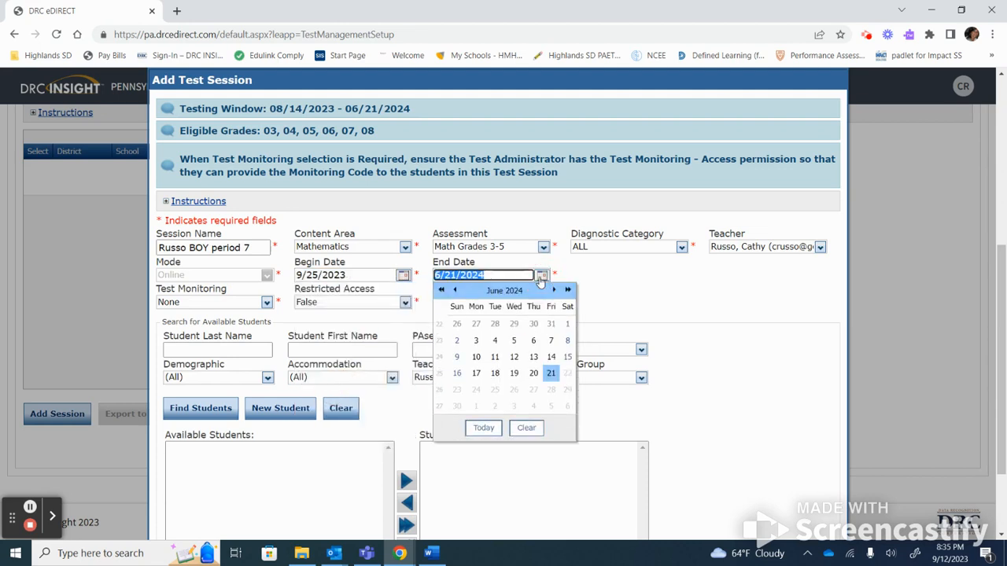
pyautogui.click(455, 290)
pyautogui.click(455, 290)
pyautogui.click(455, 290)
pyautogui.click(455, 290)
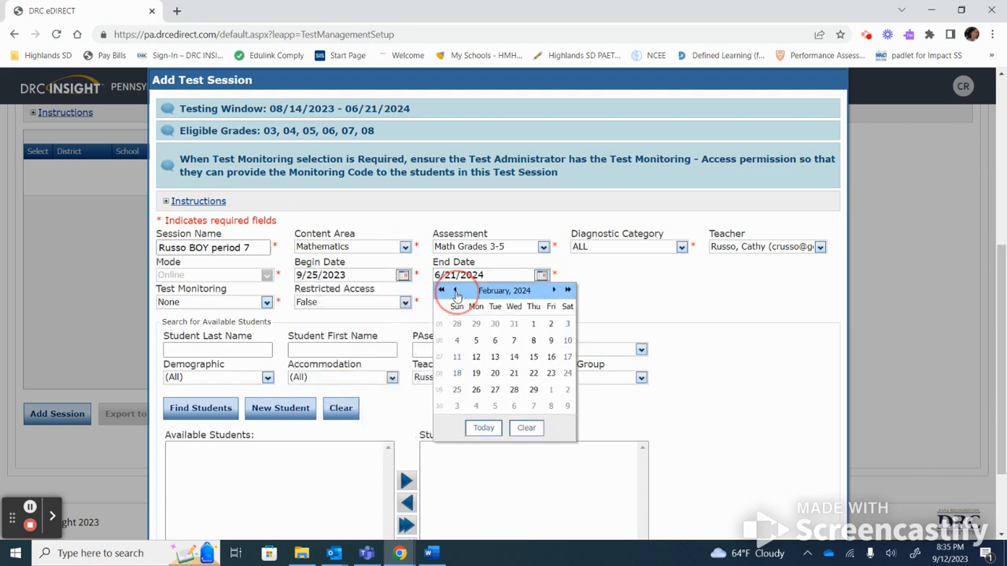
pyautogui.click(455, 291)
pyautogui.click(455, 290)
pyautogui.click(455, 291)
pyautogui.click(454, 290)
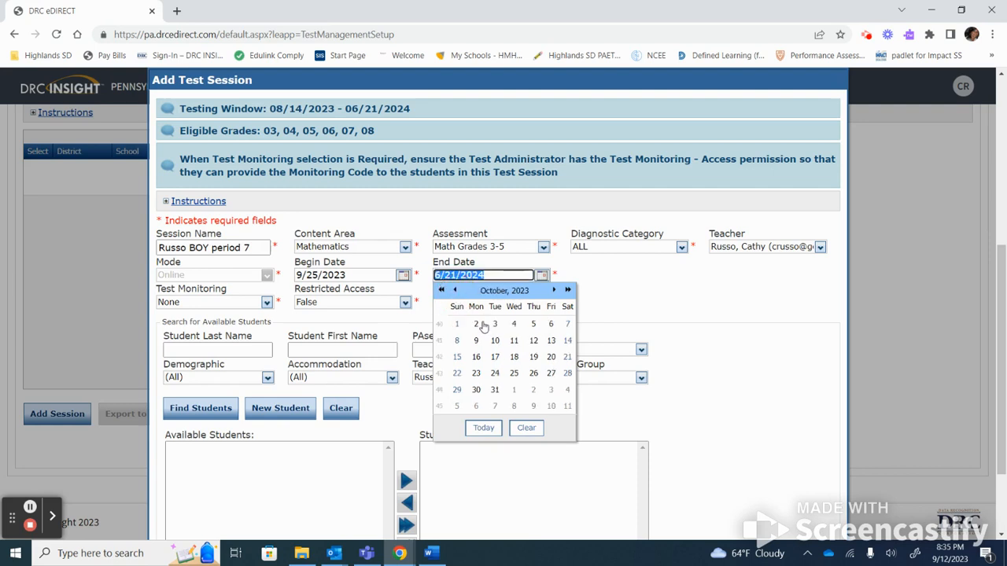
pyautogui.click(495, 324)
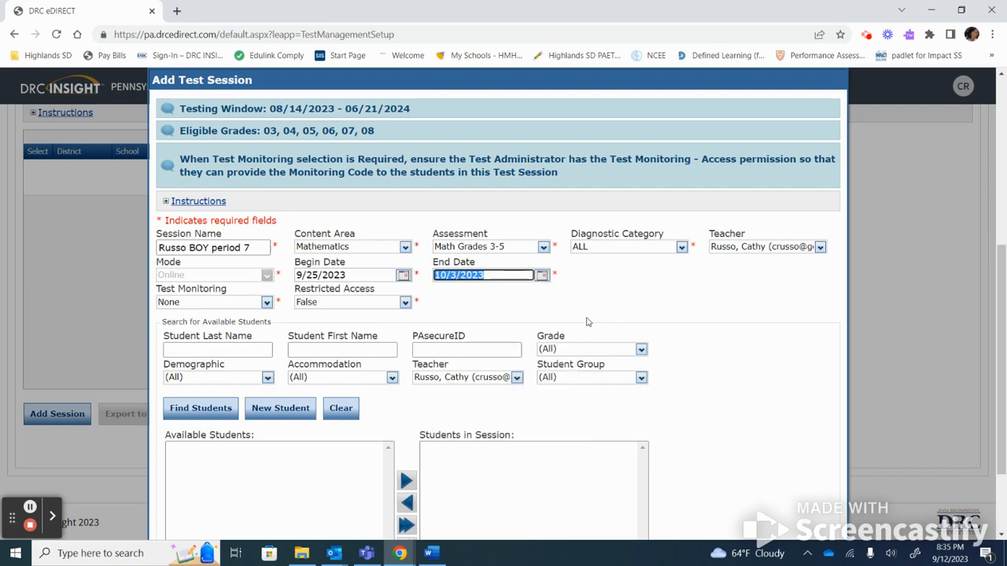
# Add all five students from the period 7 group and save the session.
pyautogui.click(641, 378)
pyautogui.click(601, 411)
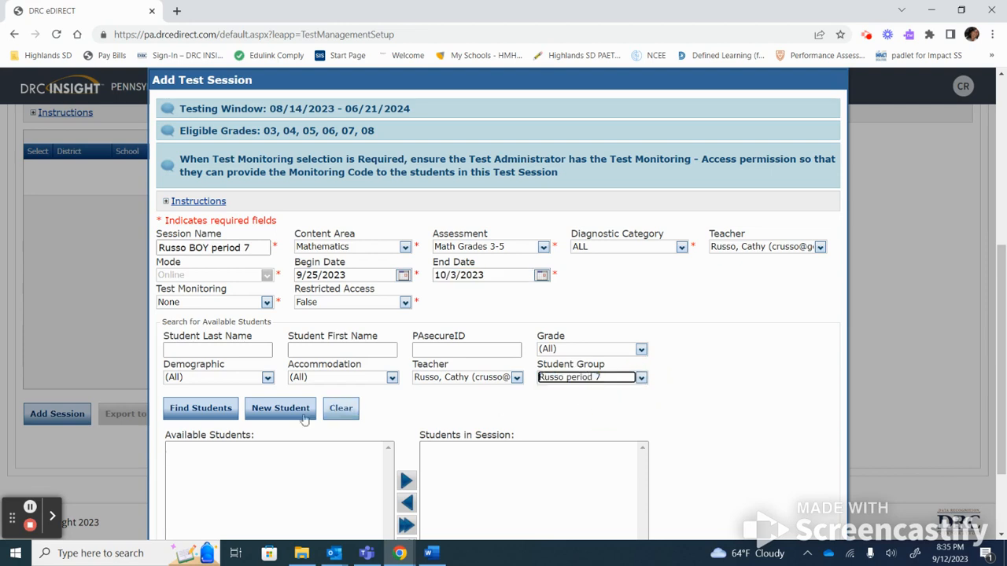
pyautogui.click(199, 408)
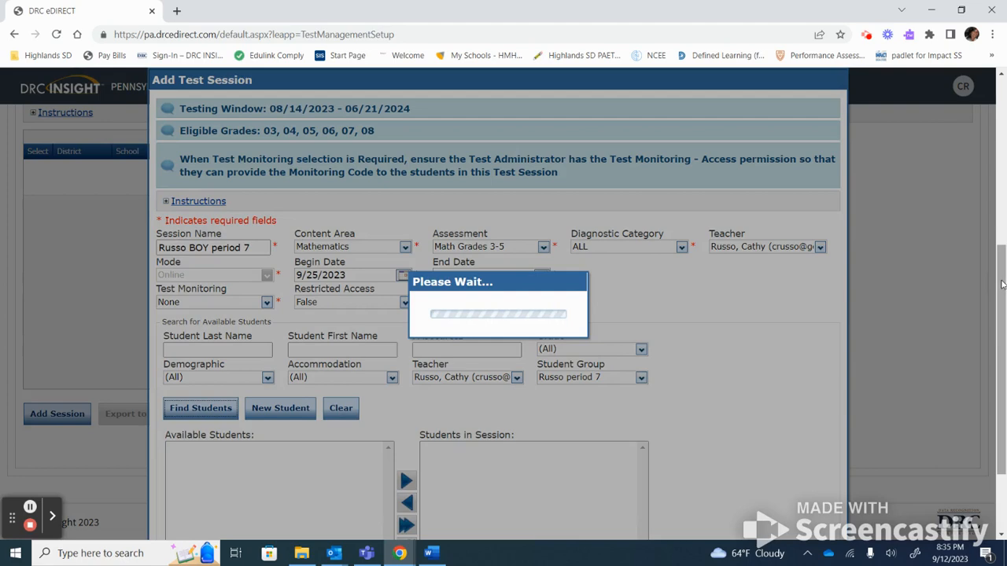
pyautogui.scroll(-2, 576, 402)
pyautogui.click(405, 411)
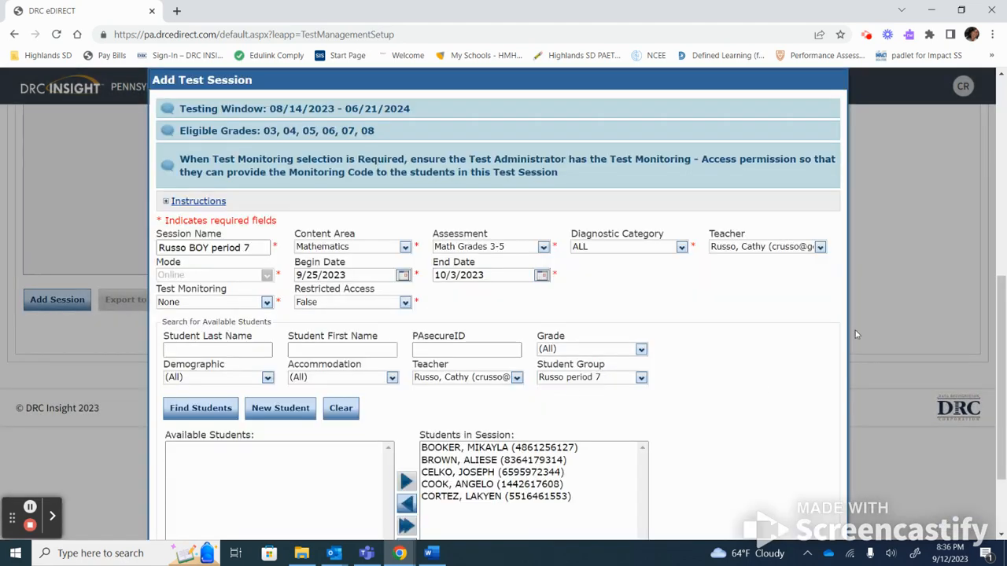
pyautogui.moveTo(998, 296); pyautogui.dragTo(993, 388)
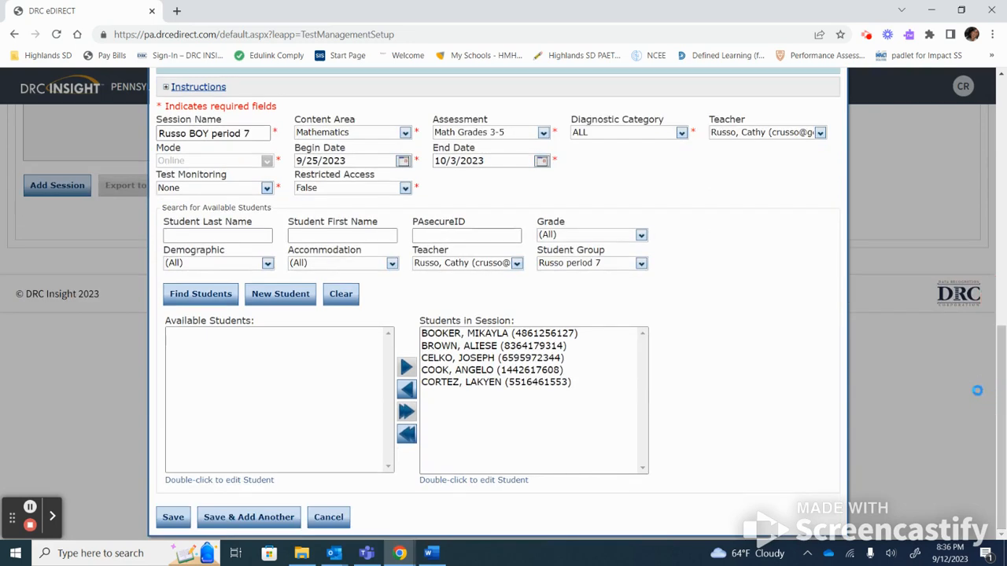
pyautogui.click(178, 518)
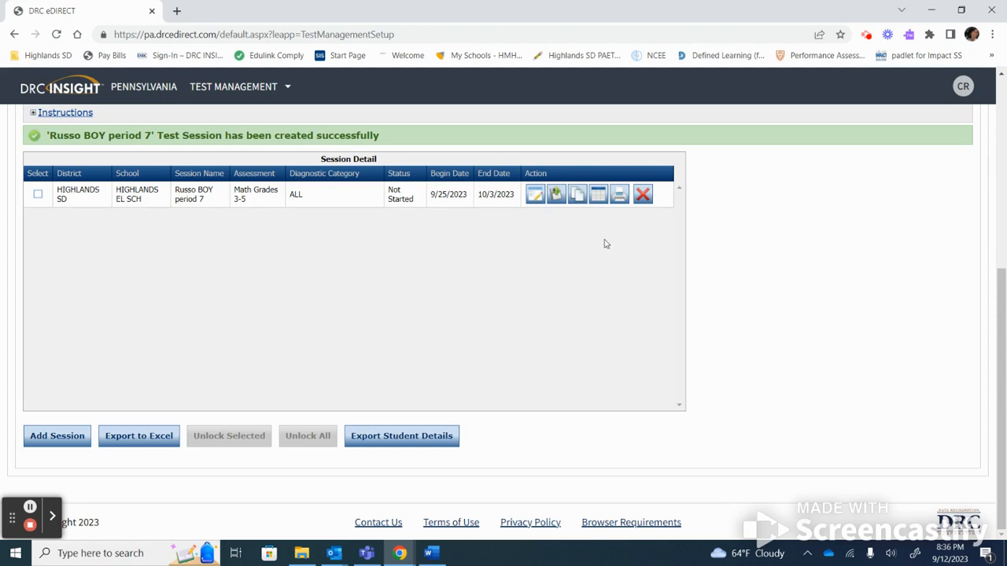
# Print the session's login tickets and open the downloaded PrintSession (53).pdf.
pyautogui.click(620, 203)
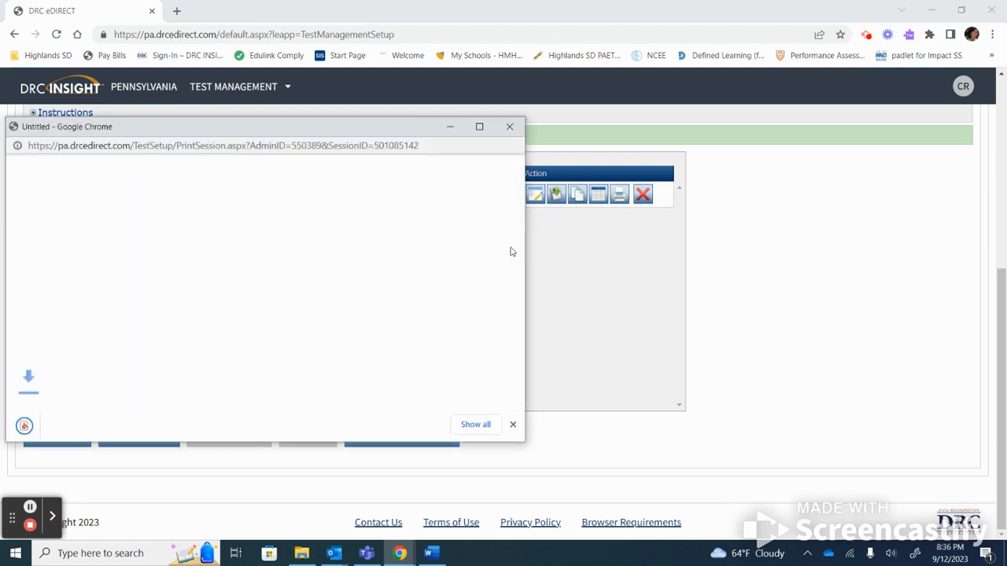
pyautogui.click(83, 435)
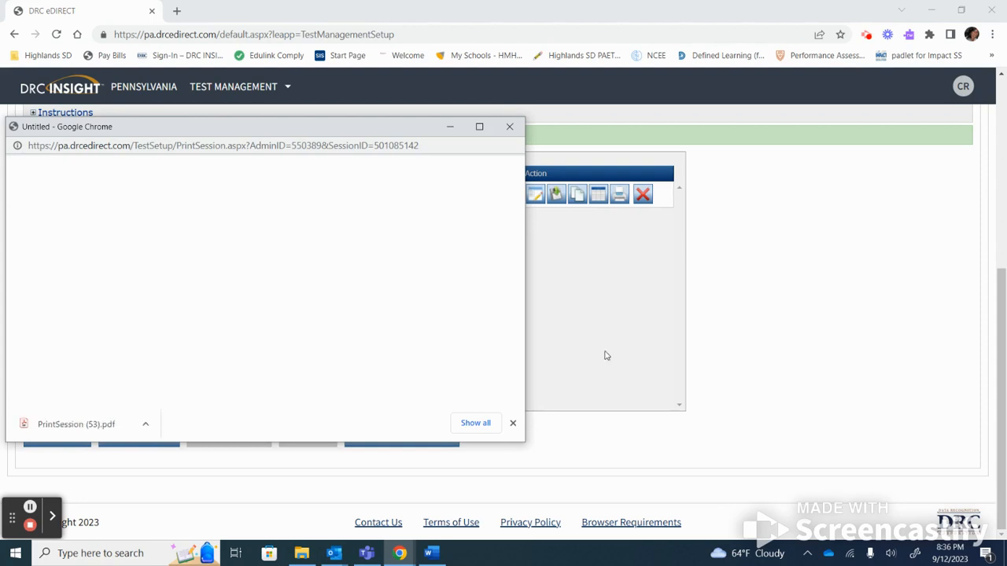
# Review PrintSession (53).pdf in Acrobat, scrolling to the page 3 tickets and back to page 1.
pyautogui.click(71, 435)
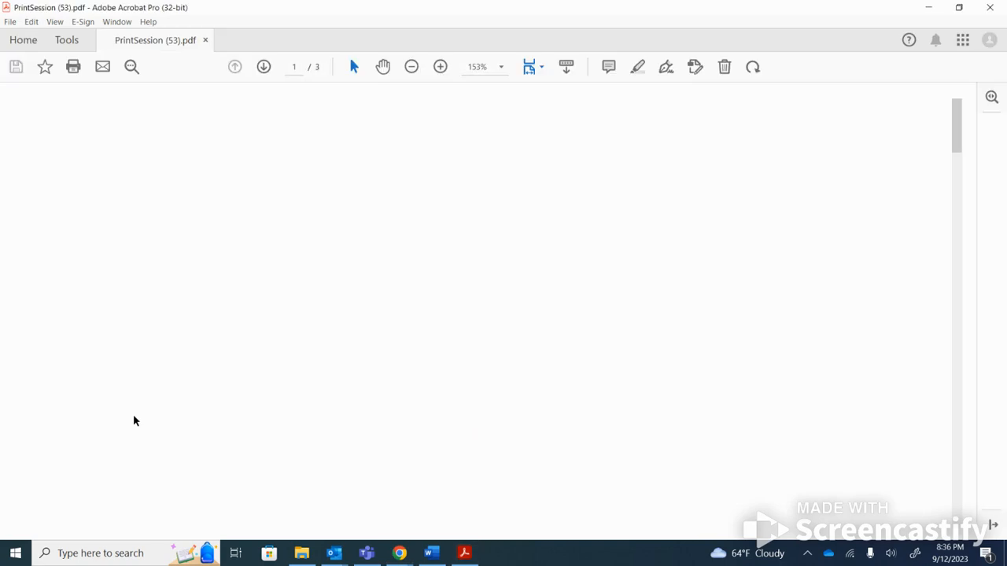
pyautogui.moveTo(962, 145); pyautogui.dragTo(930, 432)
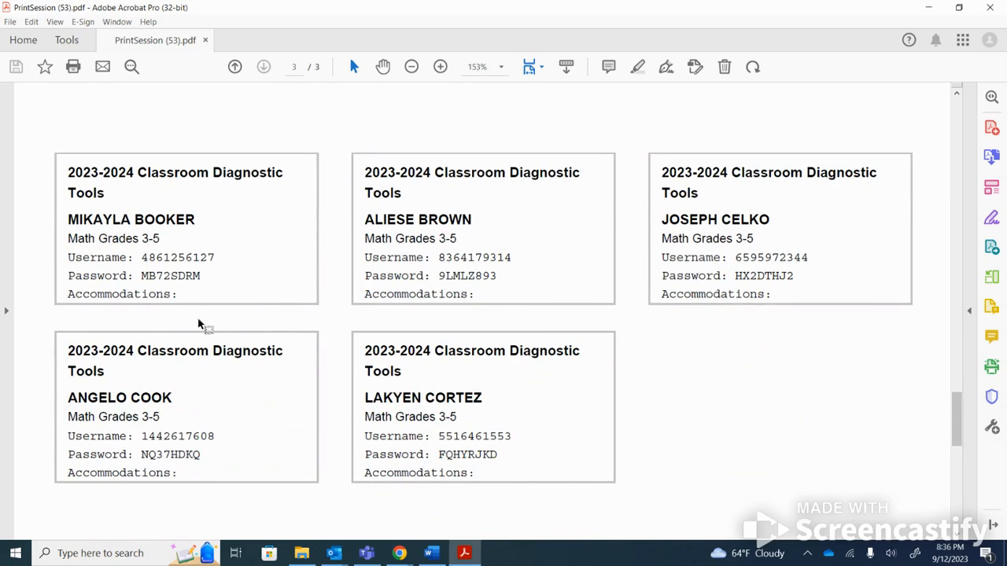
pyautogui.moveTo(961, 435); pyautogui.dragTo(967, 172)
pyautogui.click(397, 555)
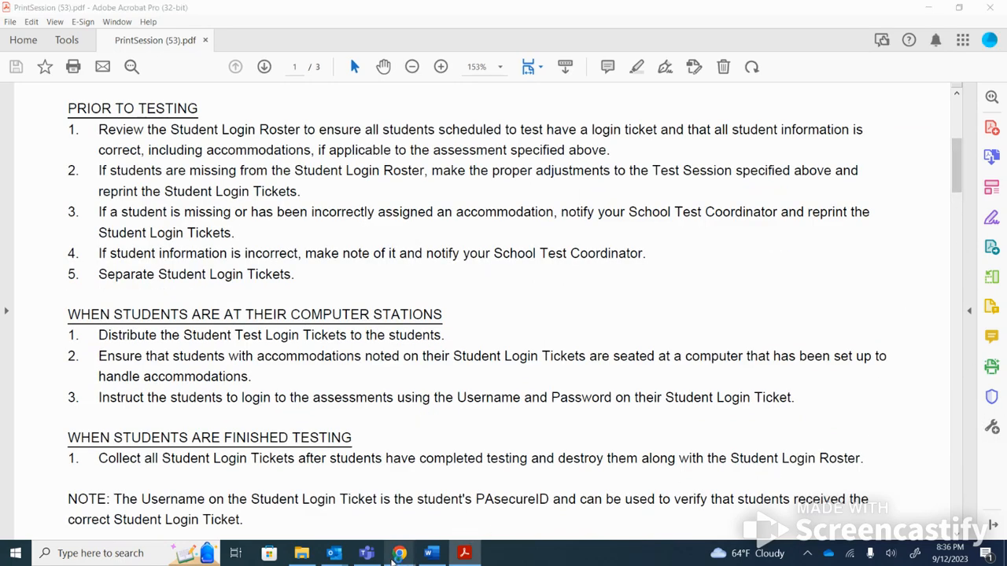